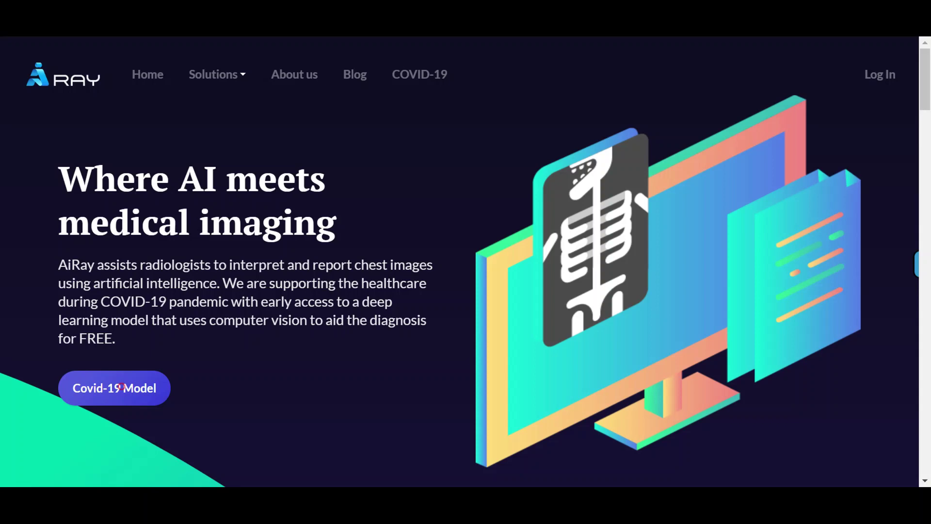
# Step: Open the Covid-19 Model tool from the AiRay home page
pyautogui.click(111, 393)
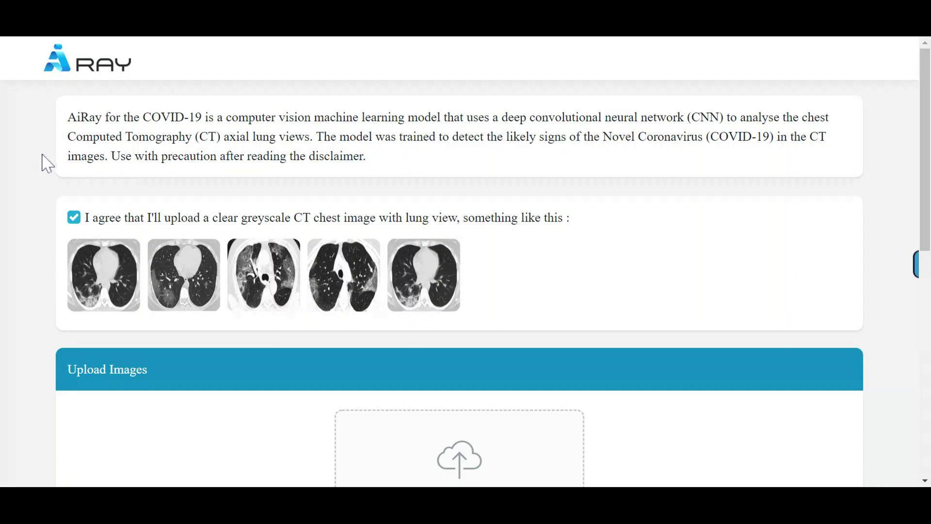
pyautogui.scroll(-1, 49, 161)
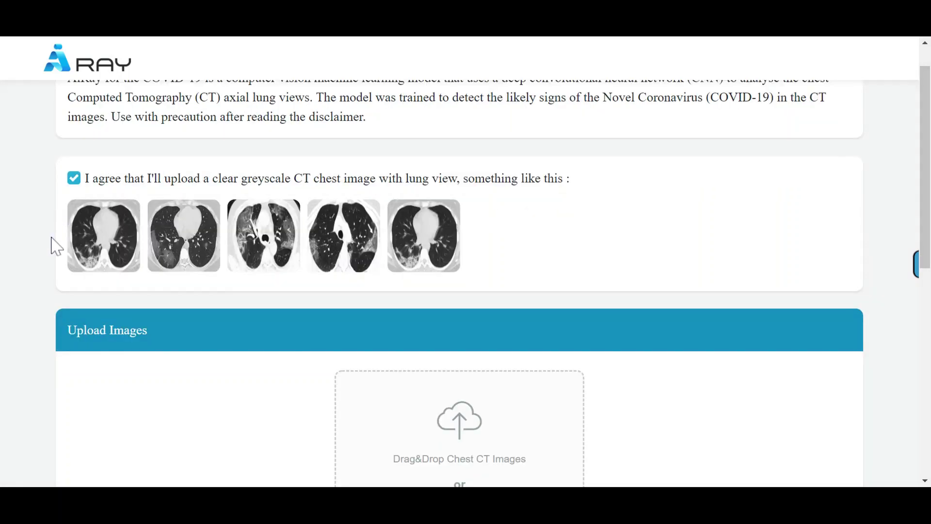
pyautogui.scroll(-1, 52, 247)
pyautogui.scroll(-3, 51, 246)
pyautogui.scroll(-2, 51, 246)
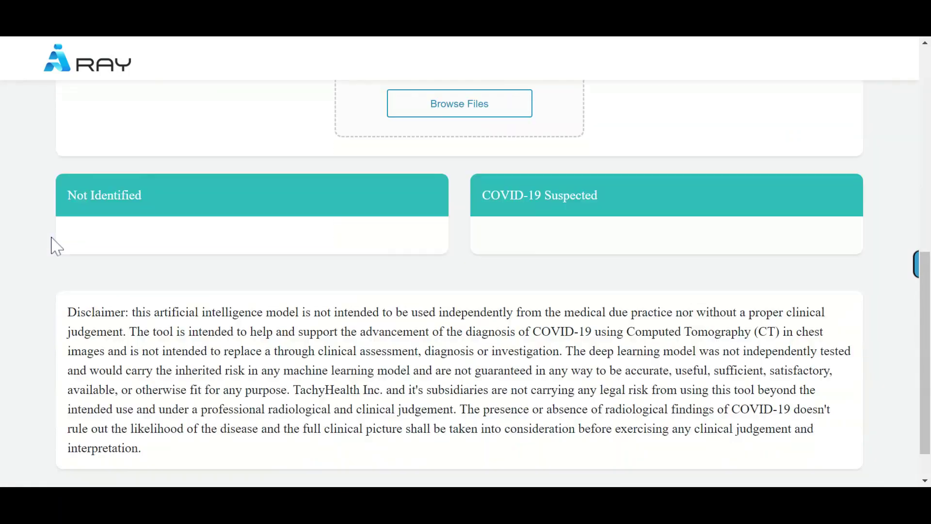
pyautogui.scroll(1, 465, 284)
pyautogui.scroll(3, 465, 284)
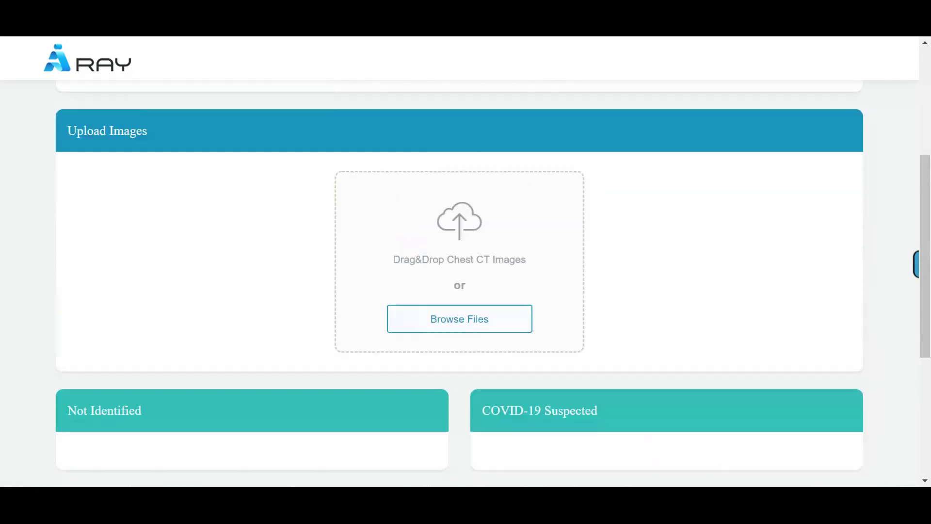
pyautogui.scroll(3, 466, 283)
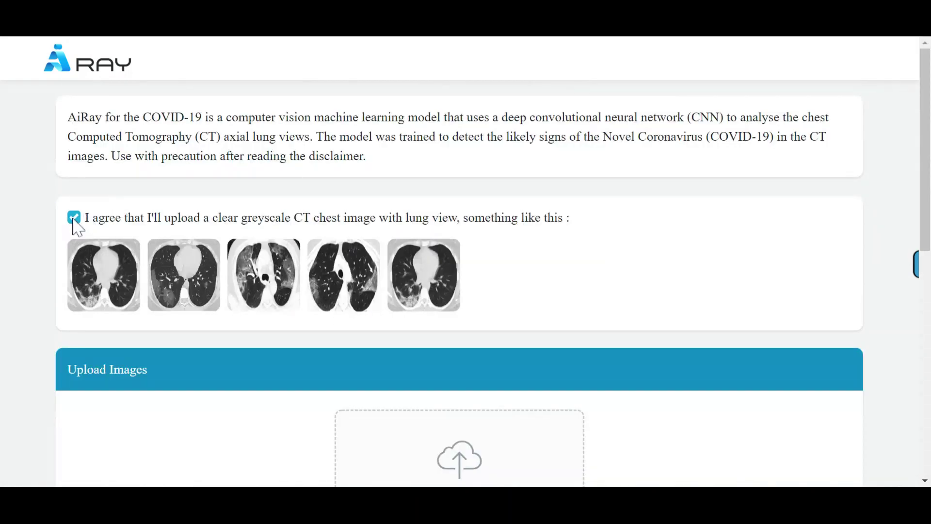
pyautogui.click(73, 222)
pyautogui.click(74, 222)
pyautogui.scroll(-2, 532, 266)
pyautogui.scroll(-1, 531, 266)
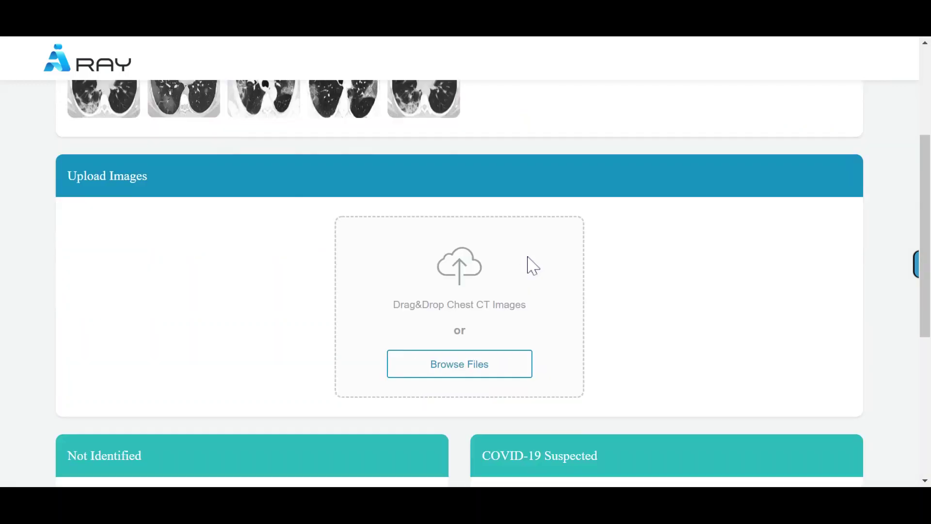
pyautogui.scroll(-1, 526, 269)
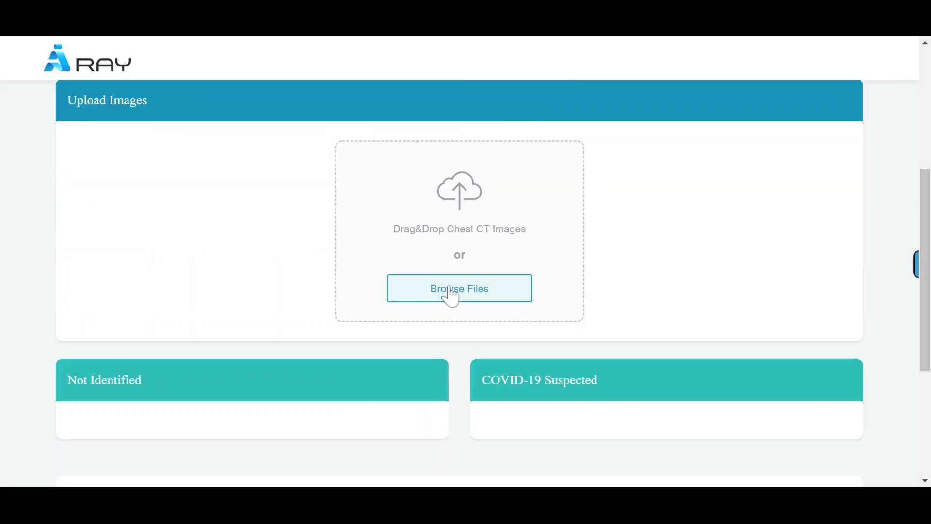
# Step: Upload the seven chest CT scans and two coloured logos through Browse Files
pyautogui.click(455, 295)
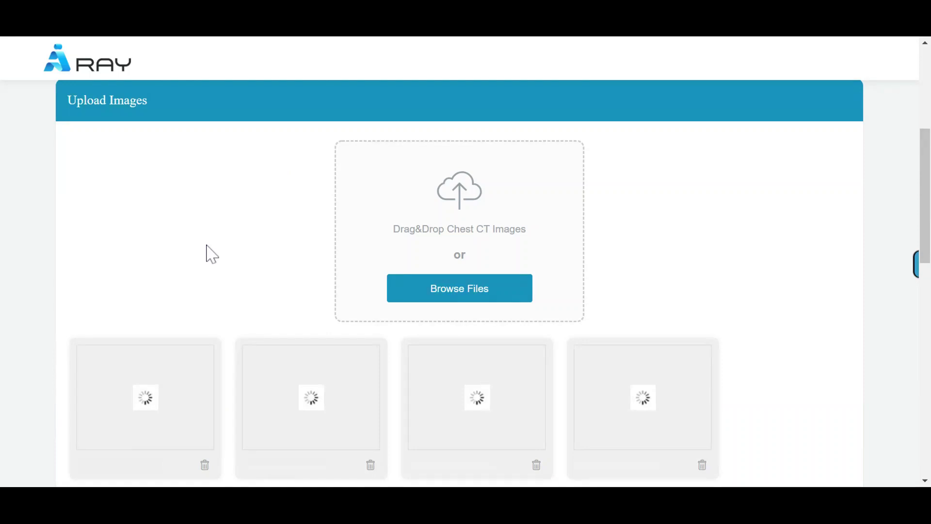
pyautogui.scroll(-1, 206, 253)
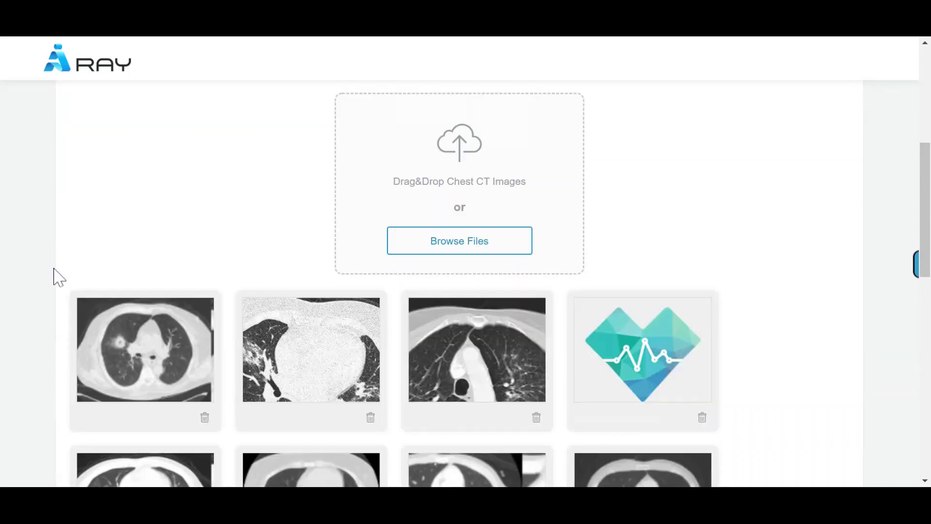
pyautogui.scroll(-2, 56, 277)
pyautogui.scroll(-2, 55, 276)
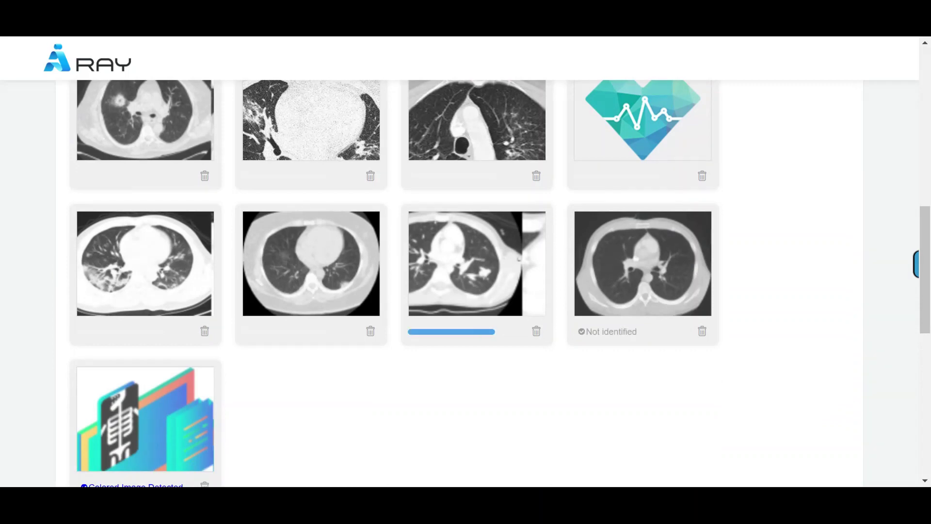
pyautogui.scroll(-1, 466, 284)
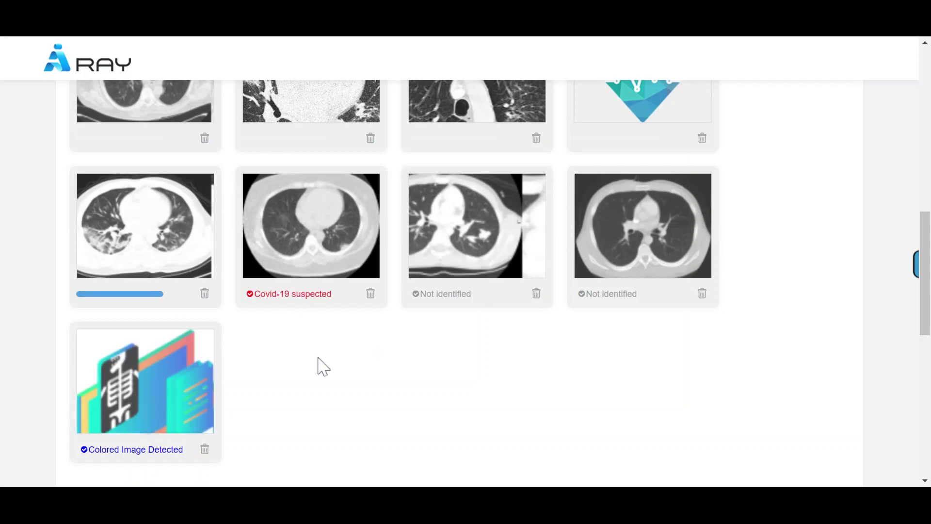
pyautogui.scroll(-3, 320, 365)
pyautogui.scroll(-3, 320, 365)
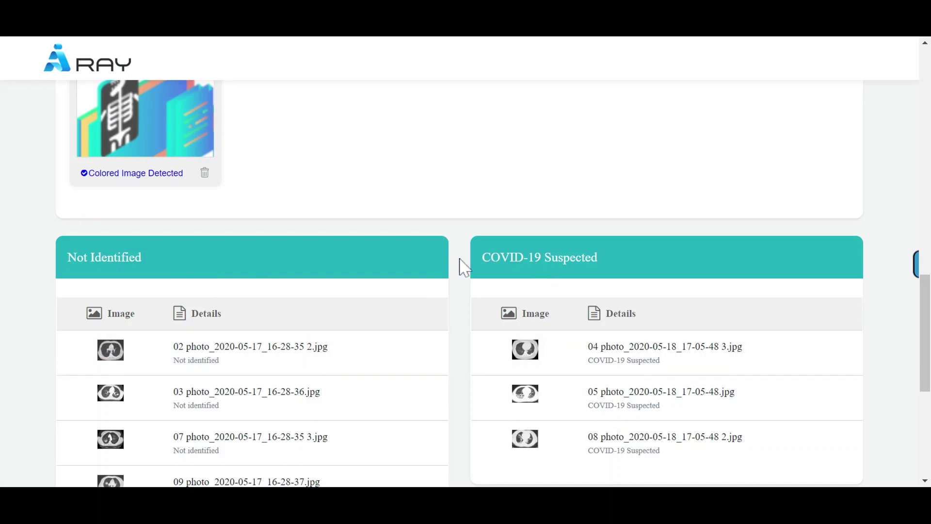
pyautogui.scroll(3, 460, 265)
pyautogui.scroll(1, 253, 299)
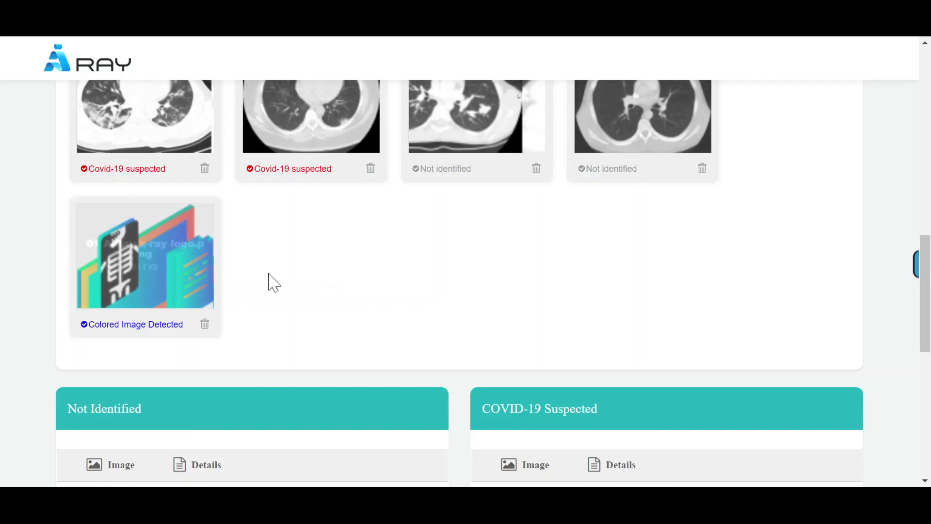
pyautogui.scroll(2, 273, 282)
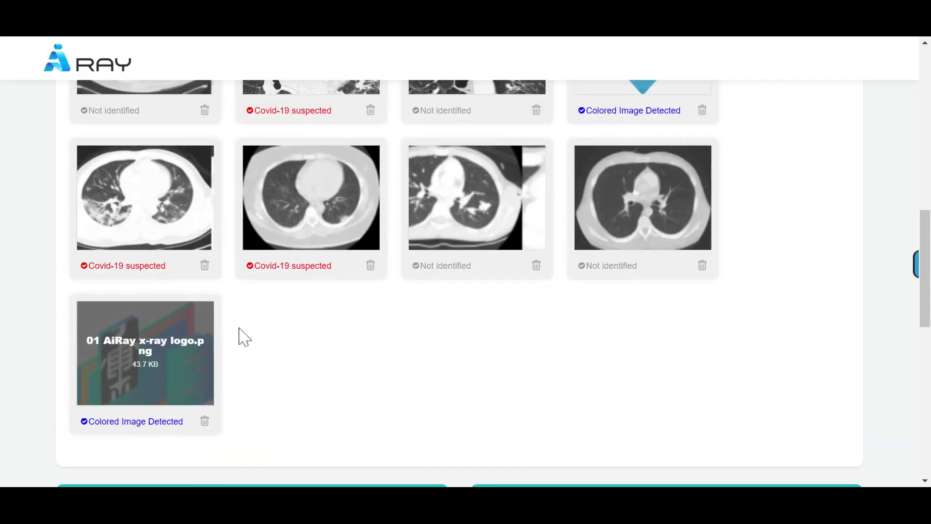
pyautogui.scroll(2, 376, 342)
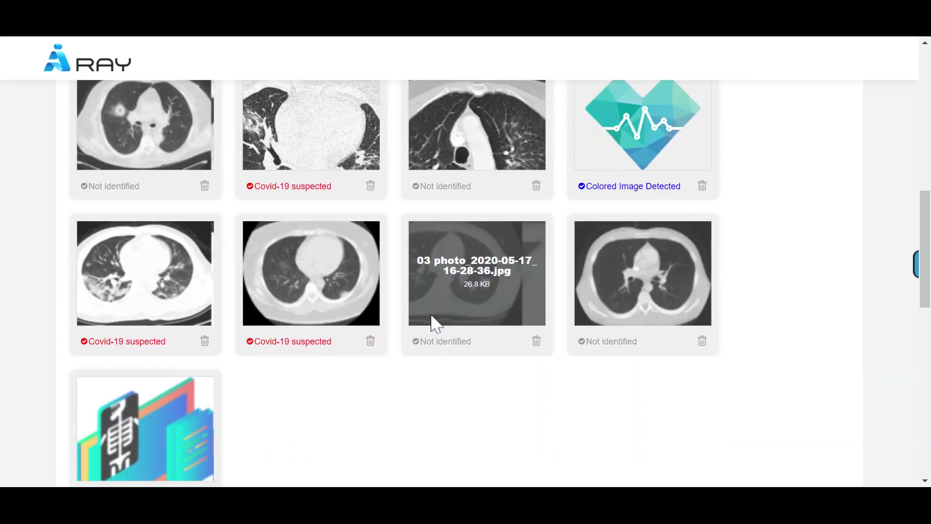
pyautogui.scroll(-5, 430, 323)
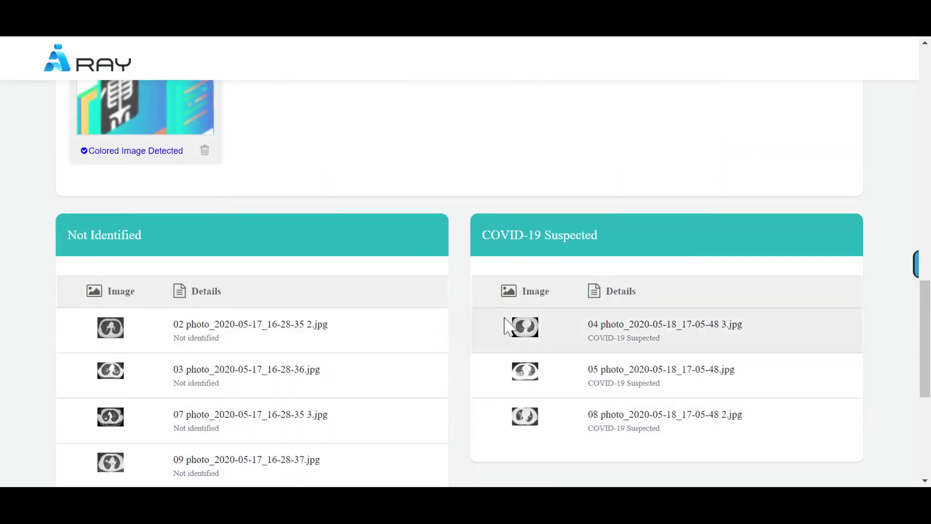
pyautogui.click(525, 329)
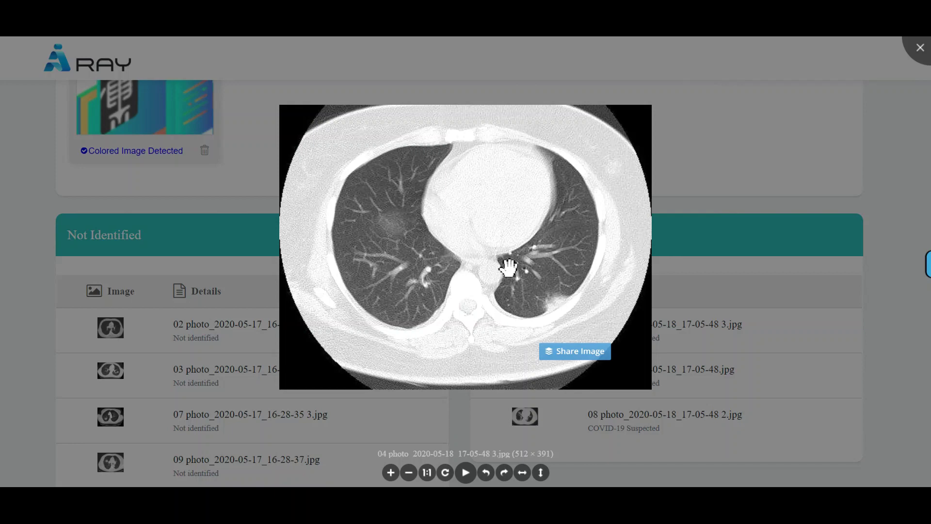
pyautogui.click(677, 217)
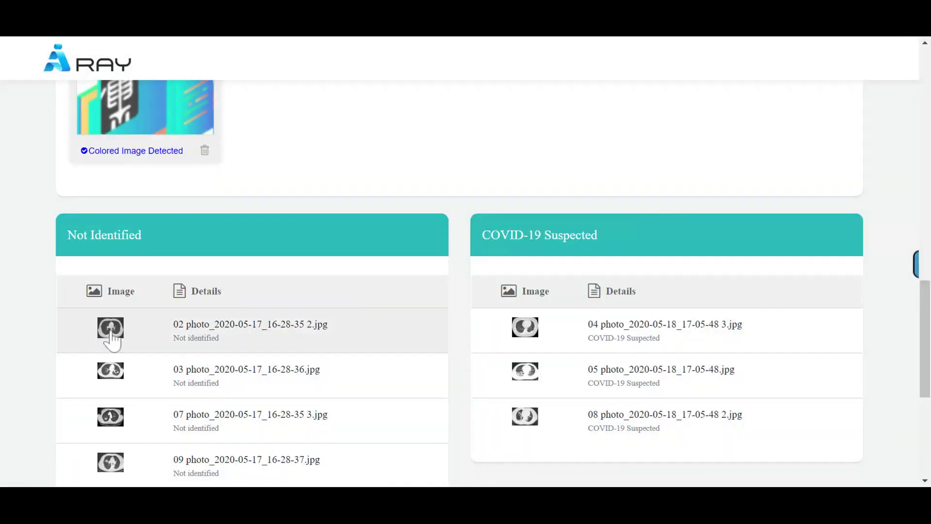